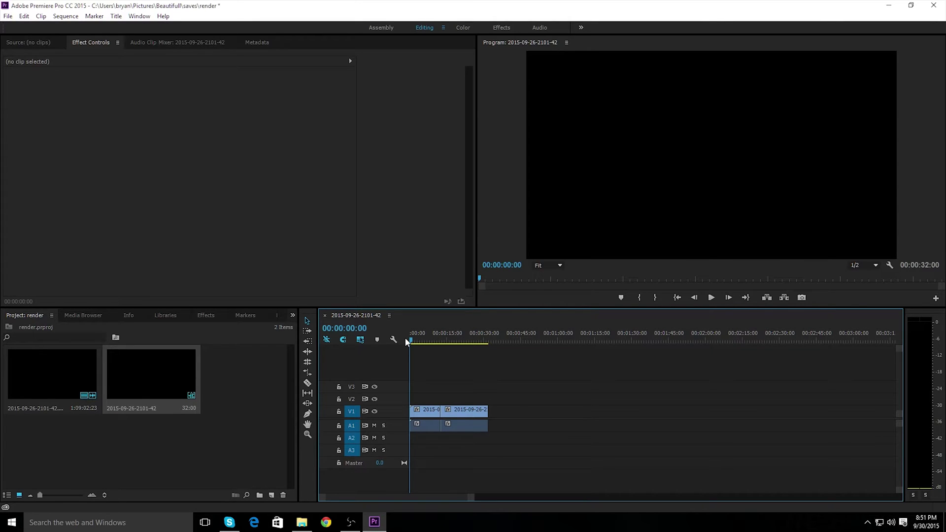
mouse_move(407, 342)
mouse_down()
mouse_move(439, 339)
mouse_move(380, 345)
mouse_up()
click(7, 16)
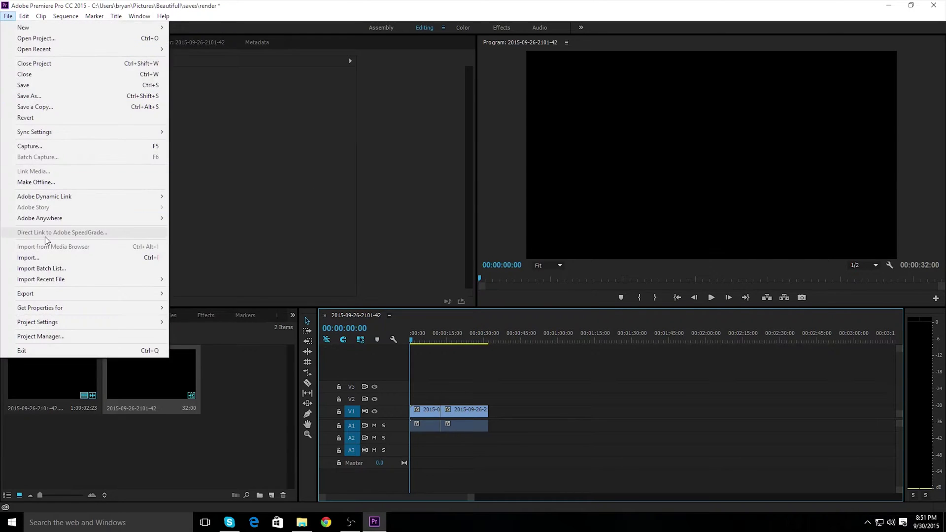
mouse_move(43, 294)
click(299, 294)
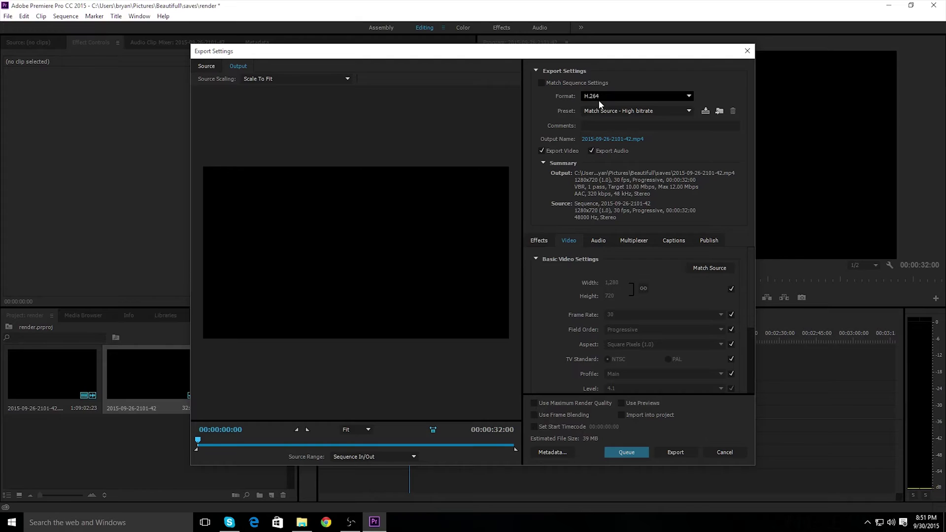
Set the export's output file to asdfasdfasd in the Pictures folder
click(603, 141)
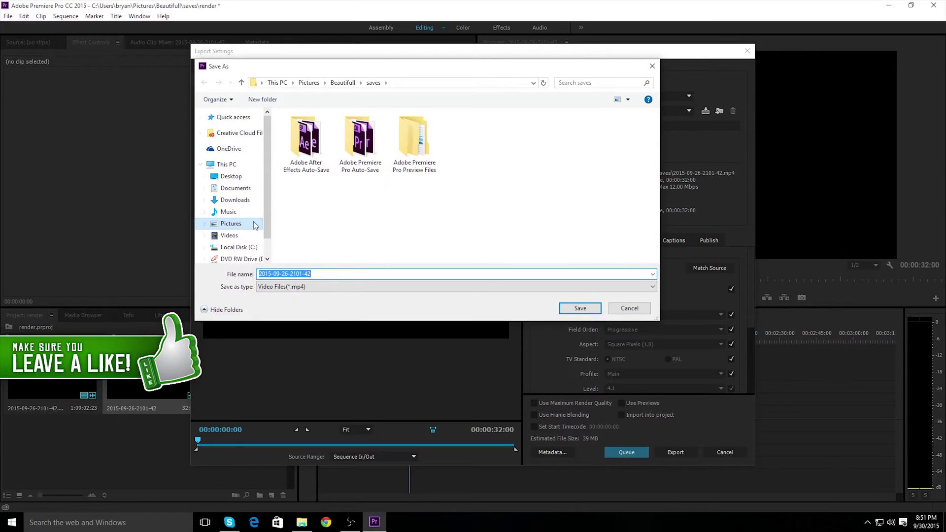
click(238, 224)
click(335, 273)
text(asdfasdfasd)
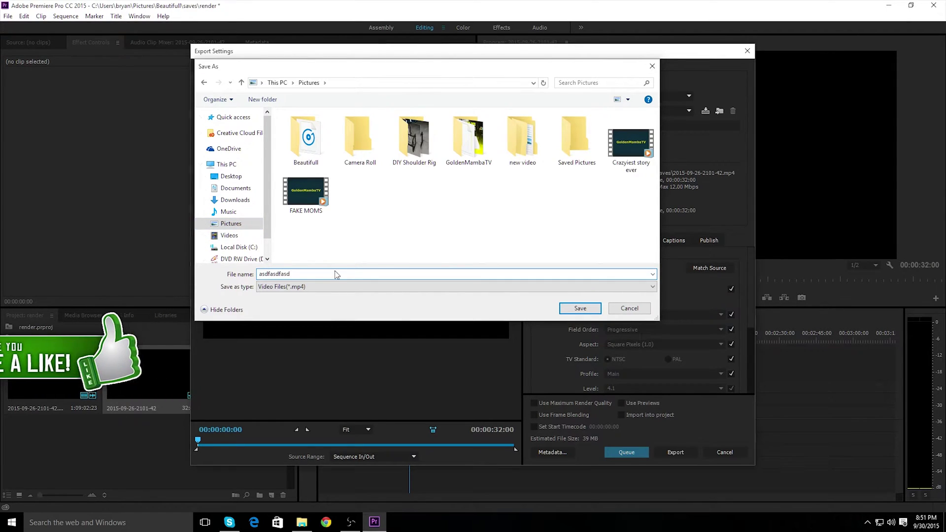
key(Return)
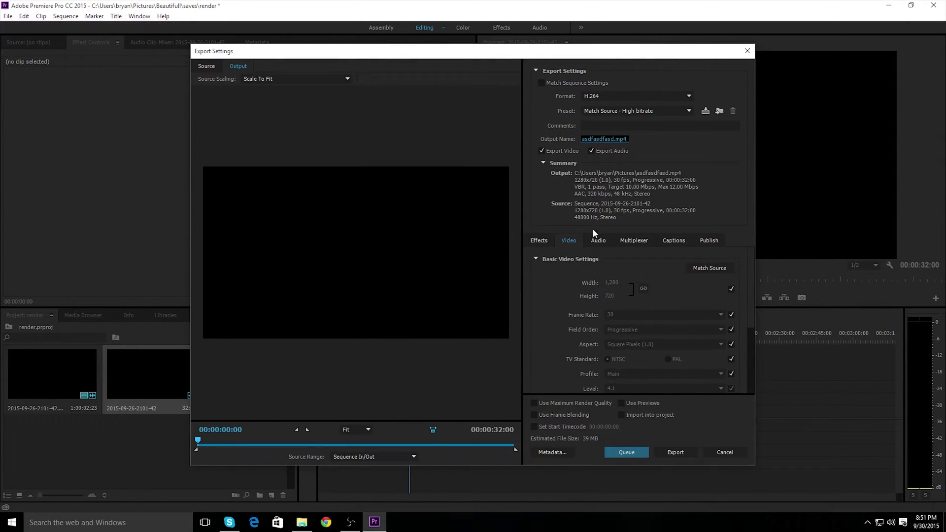
Turn off source matching for the video's profile, level and frame size so they can be edited
scroll(701, 299, down, 2)
click(731, 330)
click(731, 344)
scroll(729, 305, up, 2)
click(730, 290)
scroll(733, 298, down, 2)
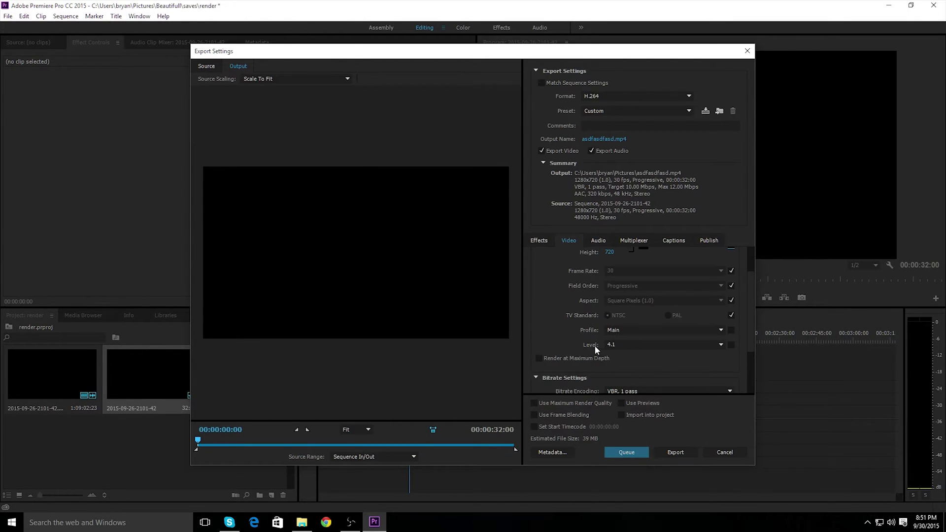
Set the H.264 profile to High and the level to 5.1
scroll(691, 348, up, 2)
scroll(691, 349, down, 2)
click(628, 329)
click(634, 364)
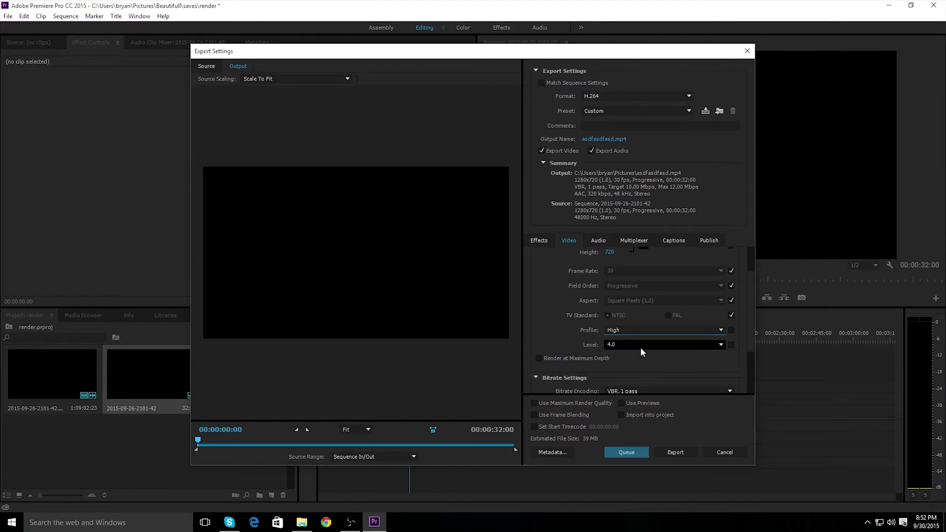
click(642, 346)
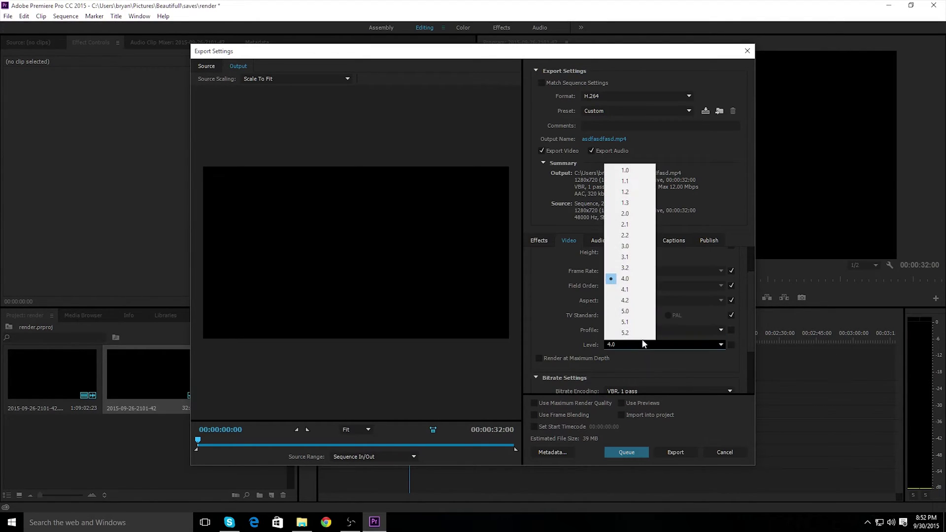
click(626, 321)
Set the output frame height to 1440 with the proportions linked, giving a 2560 x 1440 frame
scroll(587, 314, up, 2)
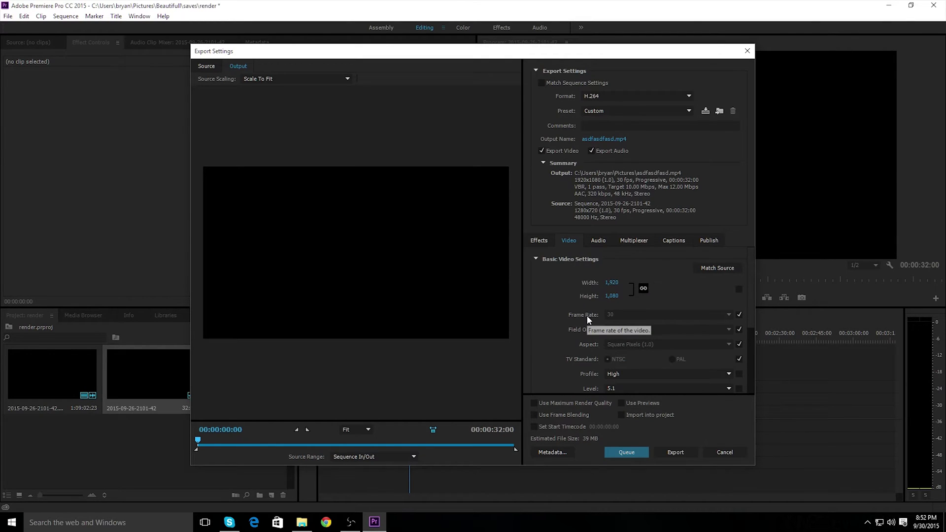
click(609, 297)
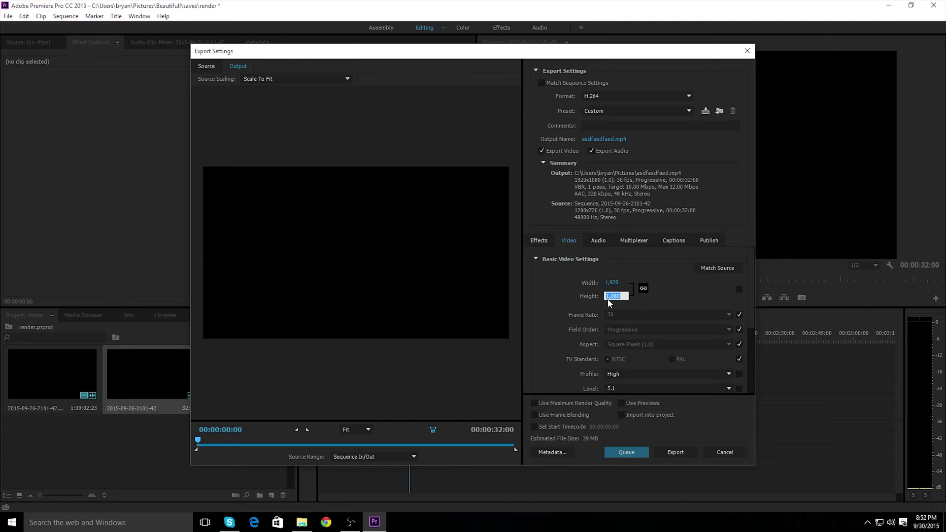
text(1440)
key(Return)
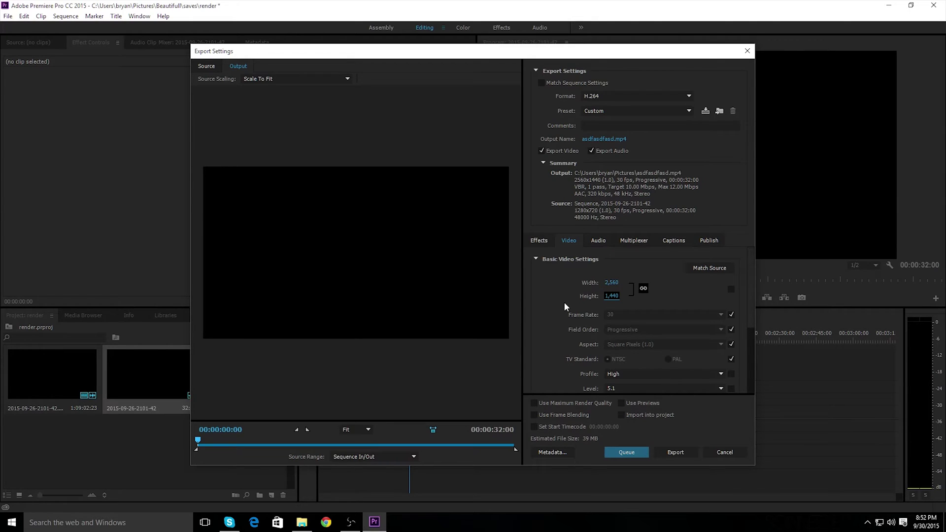
Enable Render at Maximum Depth and set the bitrate encoding to VBR, 2 pass
scroll(563, 302, down, 3)
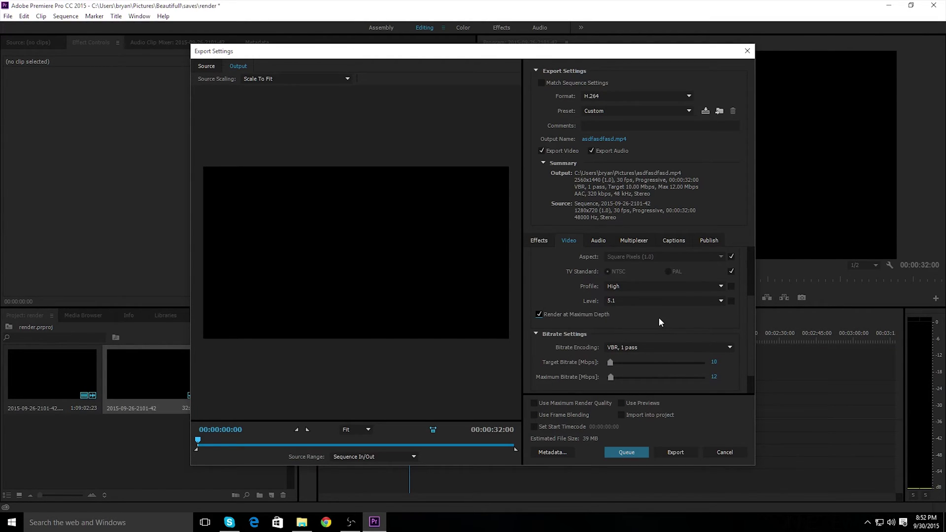
click(642, 347)
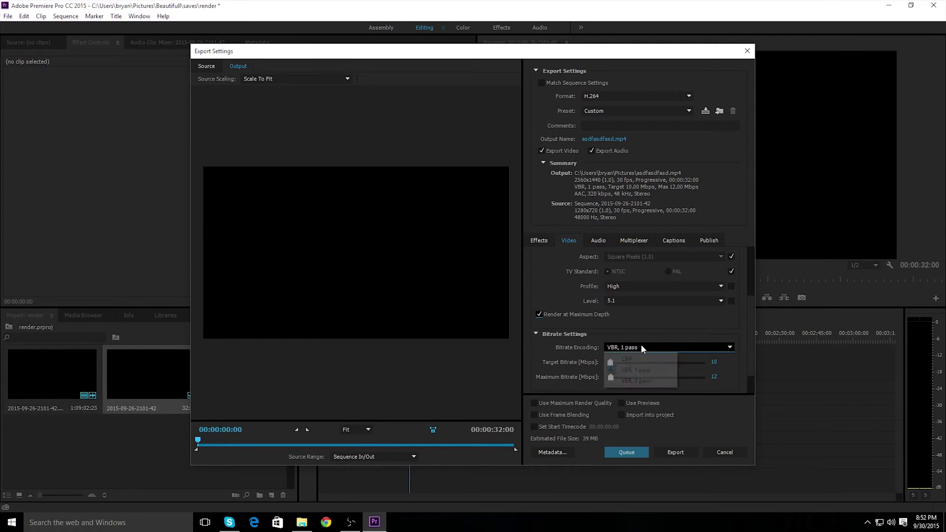
click(640, 382)
Set the target bitrate to 50 Mbps and the maximum to 75 Mbps, and enable Use Maximum Render Quality
click(714, 362)
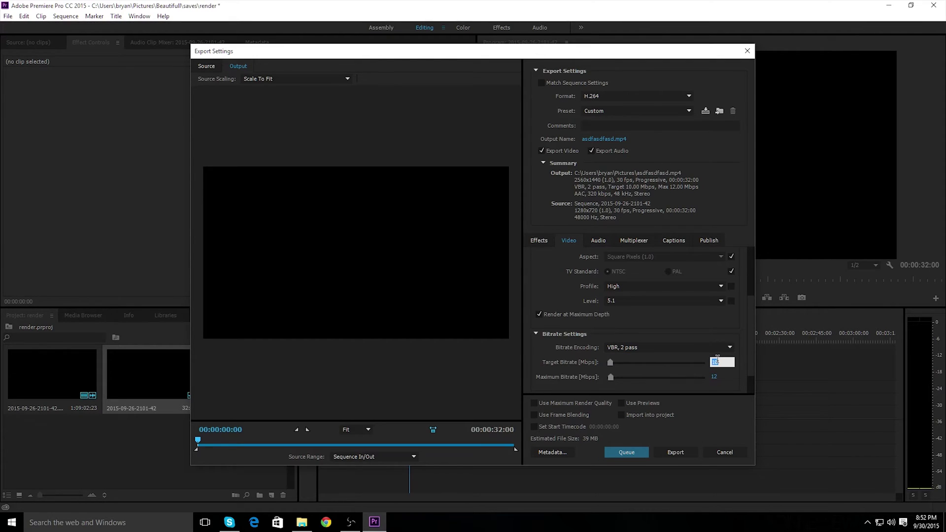
text(50)
key(Tab)
text(75)
key(Return)
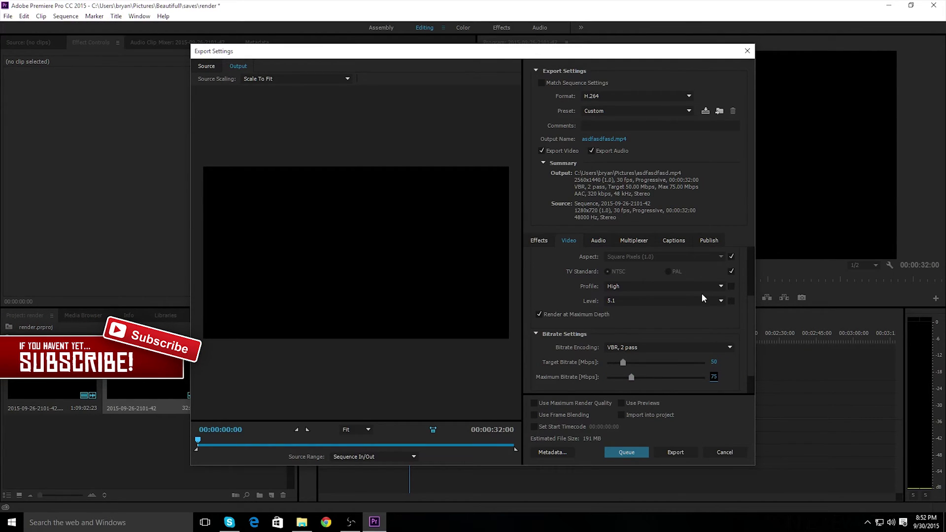
click(705, 329)
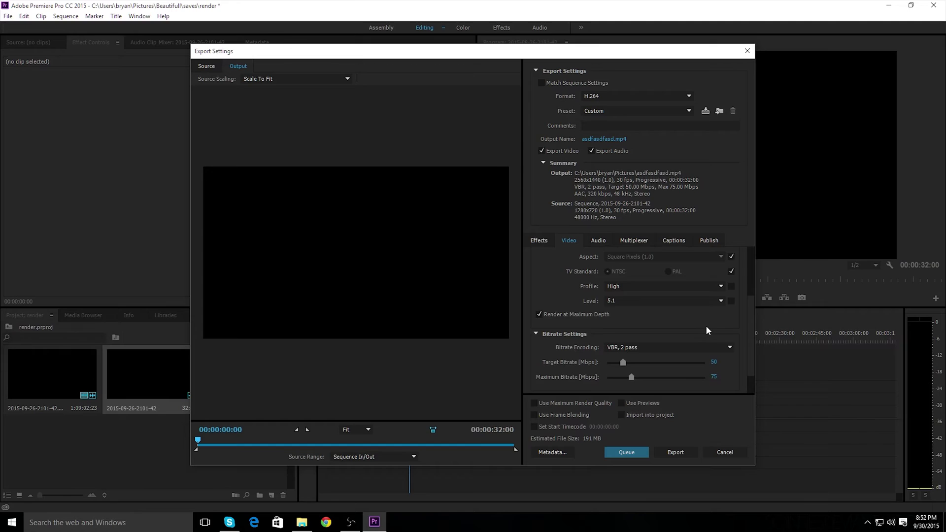
scroll(706, 330, down, 1)
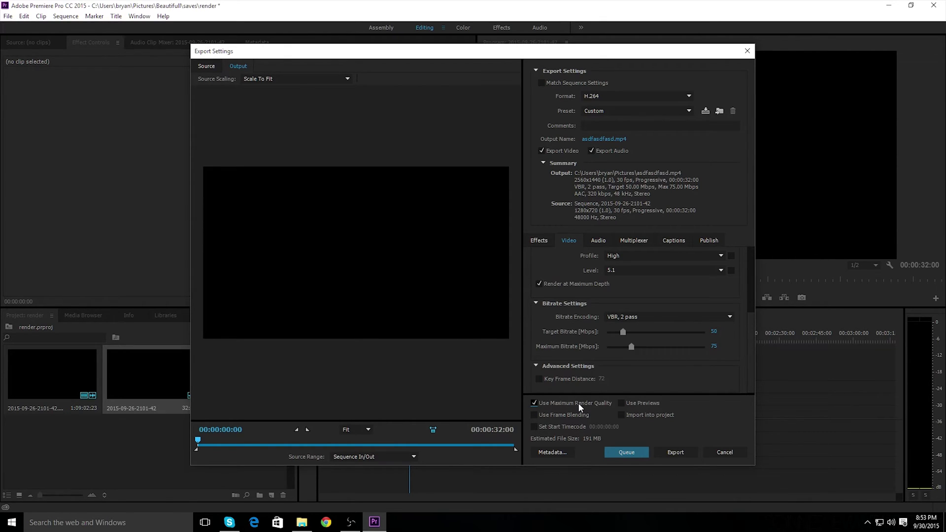
Review the video export settings and look through the effects, audio, multiplexer, captions and publish options
scroll(587, 371, up, 4)
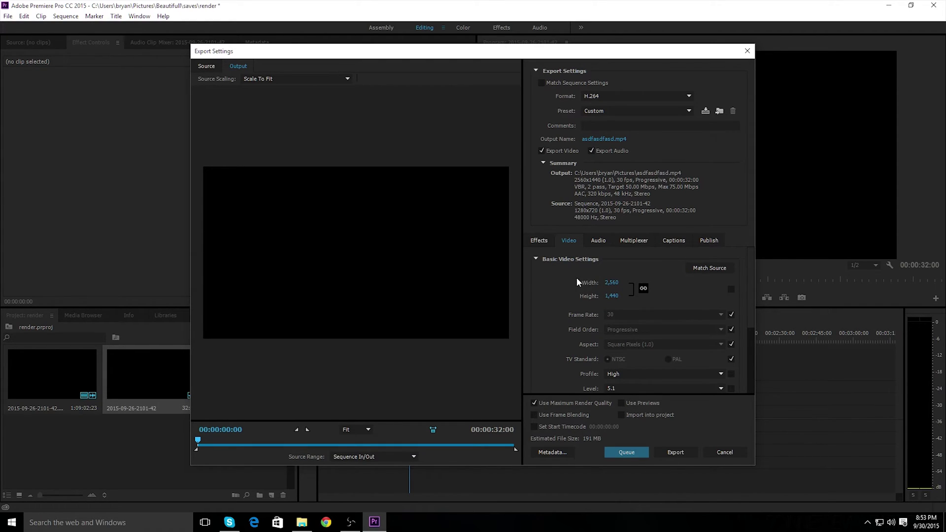
scroll(601, 283, down, 4)
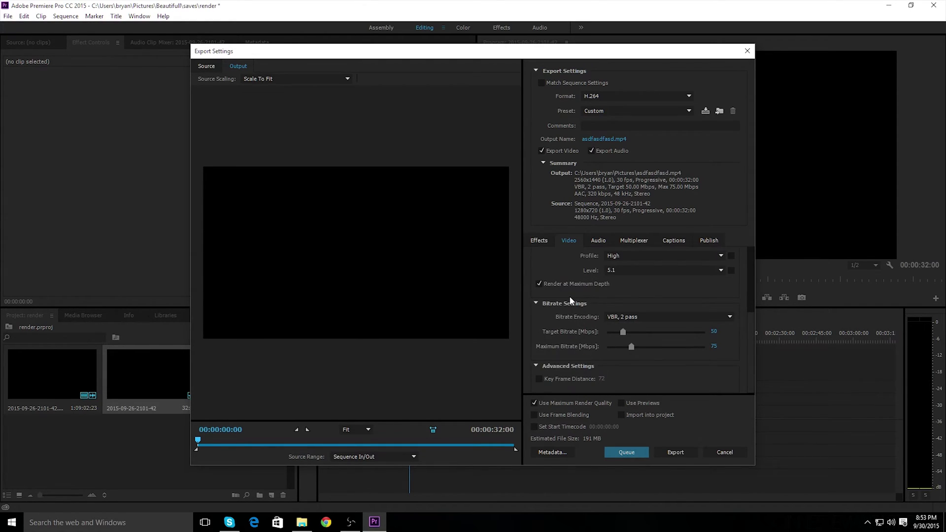
scroll(568, 307, up, 1)
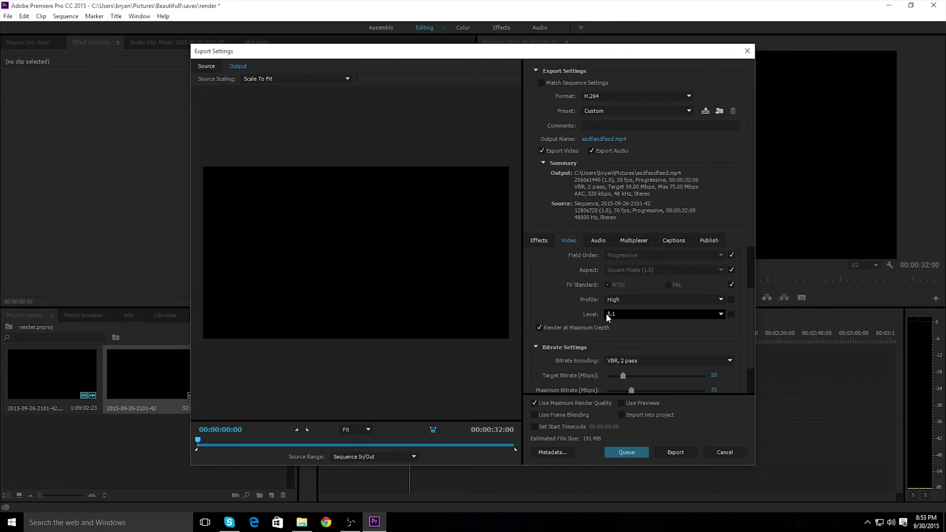
scroll(554, 316, up, 1)
scroll(577, 306, up, 1)
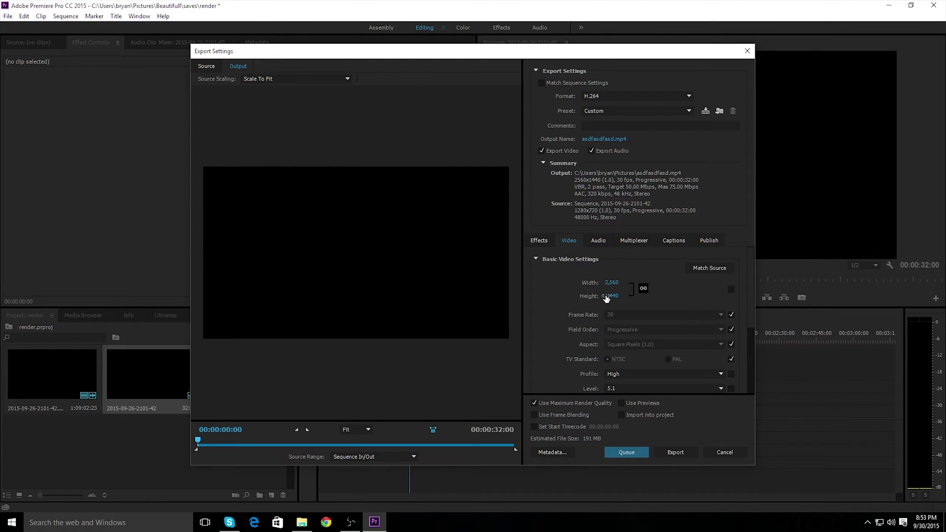
scroll(576, 289, down, 4)
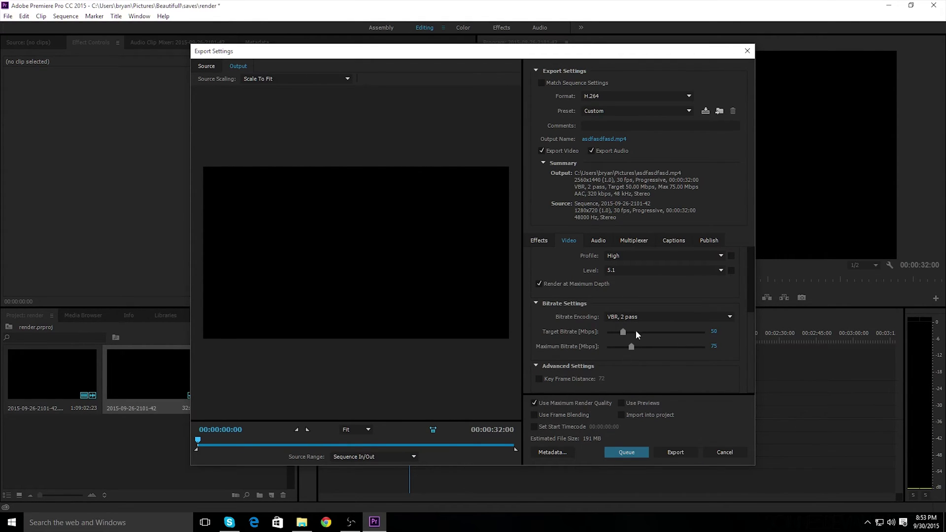
click(535, 242)
click(597, 240)
click(634, 240)
click(674, 241)
click(710, 241)
click(575, 241)
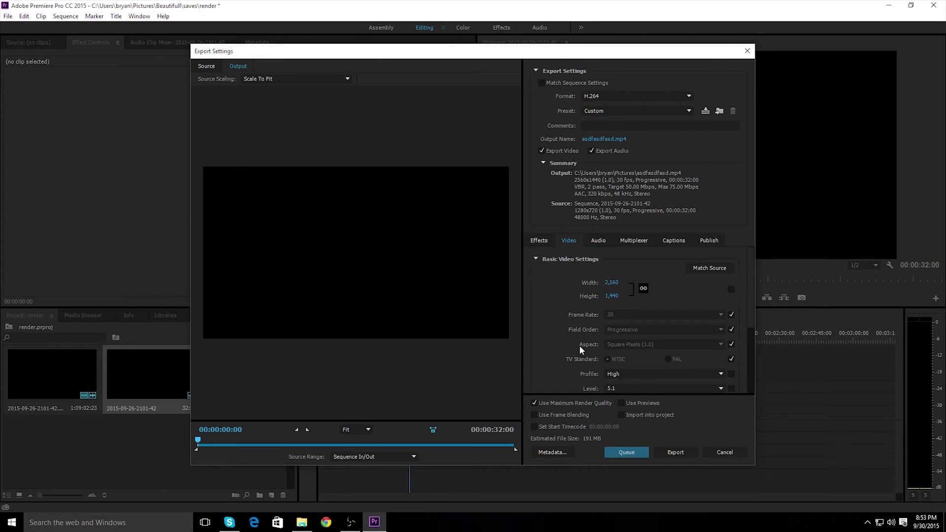
Keep the frame rate matched to the source and export the sequence immediately with the current settings
click(730, 316)
scroll(618, 318, down, 3)
scroll(614, 315, up, 3)
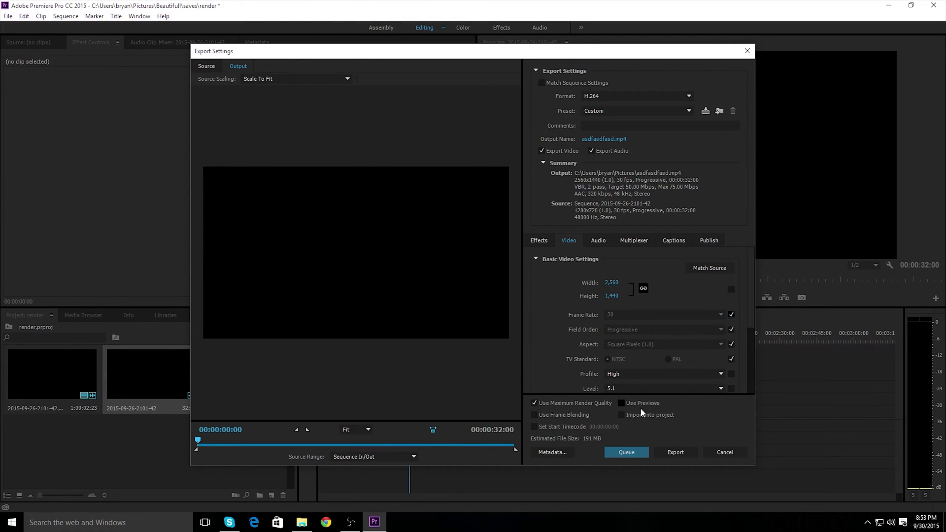
click(675, 452)
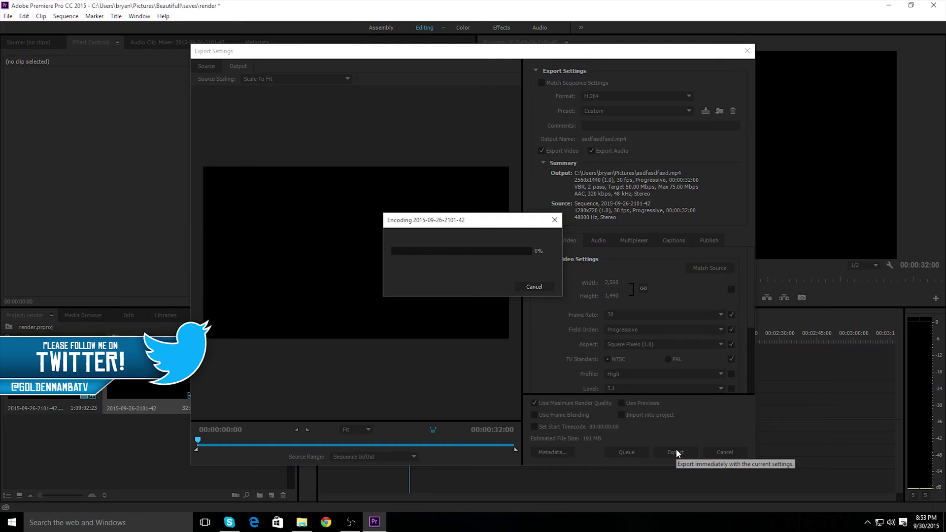